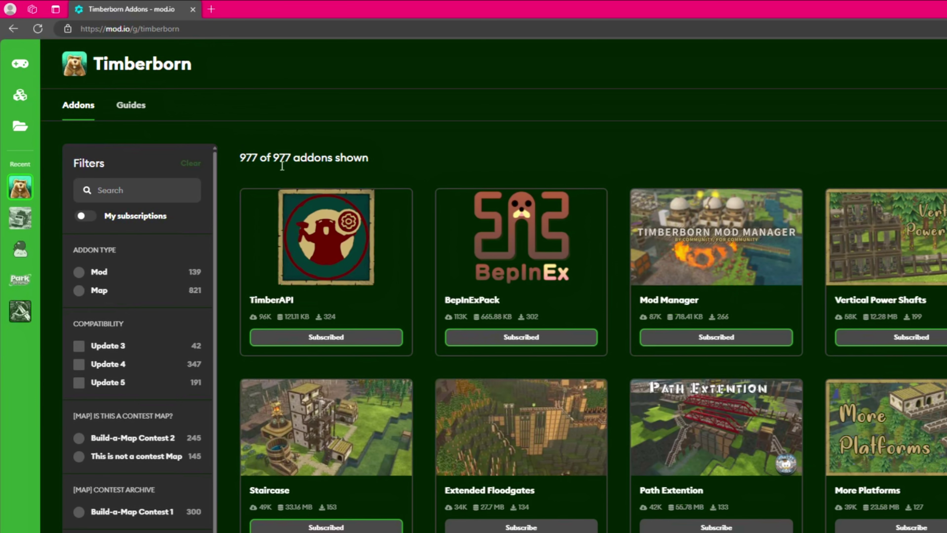
Step: Look over the subscribed TimberAPI and BepInExPack cards in mod.io's Timberborn addons list
mouse_move(303, 229)
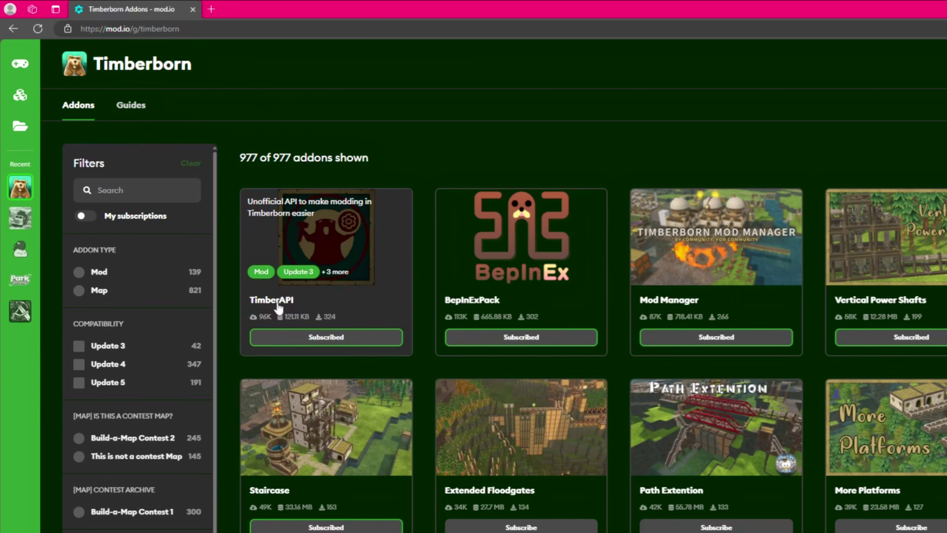
mouse_move(463, 300)
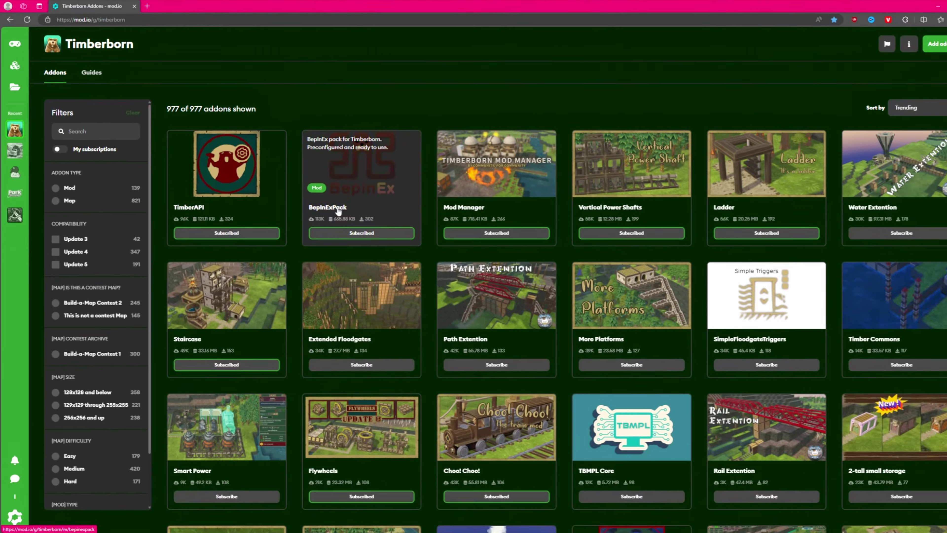
Step: Check TimberAPI's version 0.6.5.0 and last update, then download its zip to C:\Download
left_click(353, 239)
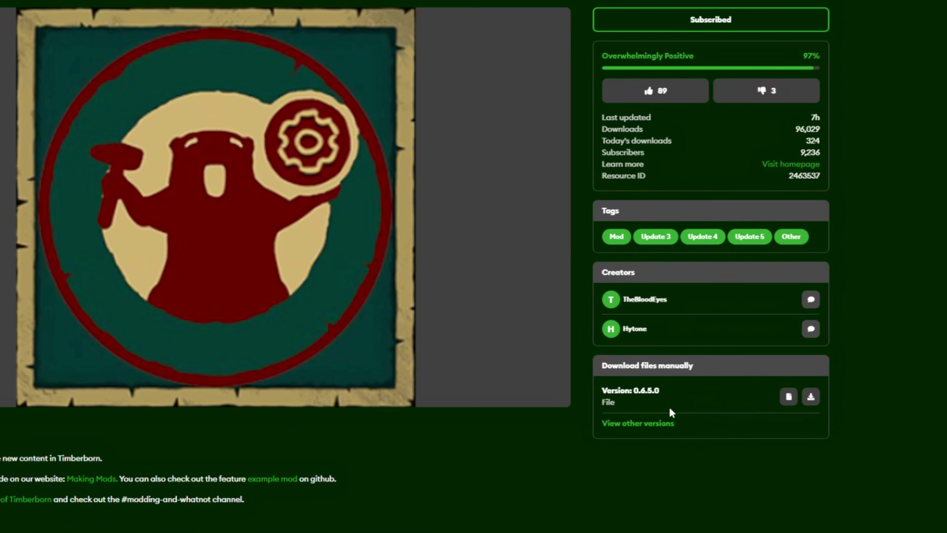
left_click_drag(615, 390, 653, 390)
left_click(657, 390)
left_click_drag(619, 117, 686, 119)
left_click_drag(801, 112, 836, 120)
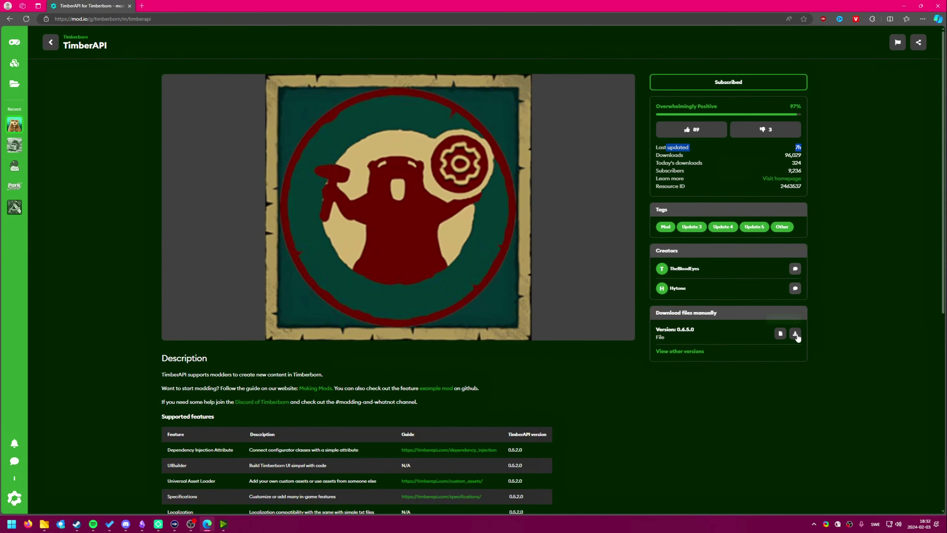
left_click(801, 359)
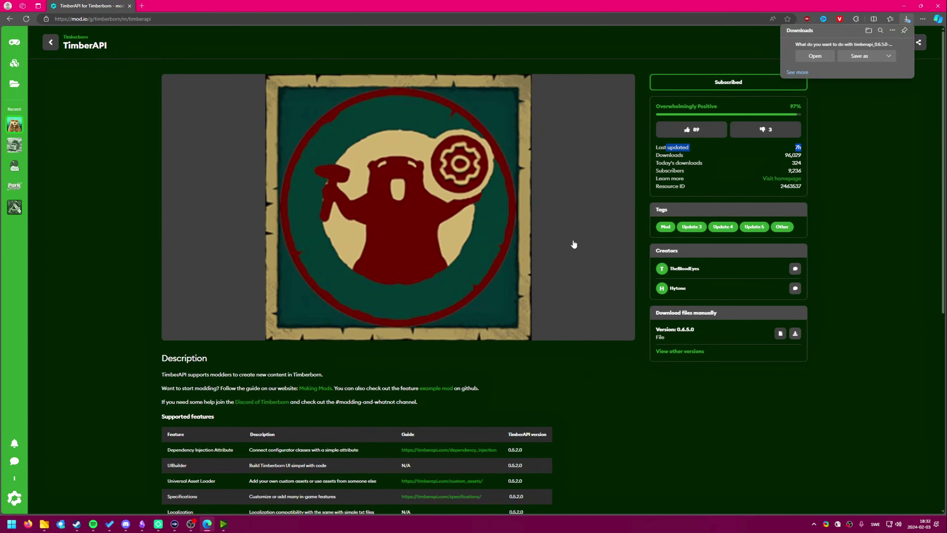
left_click(872, 56)
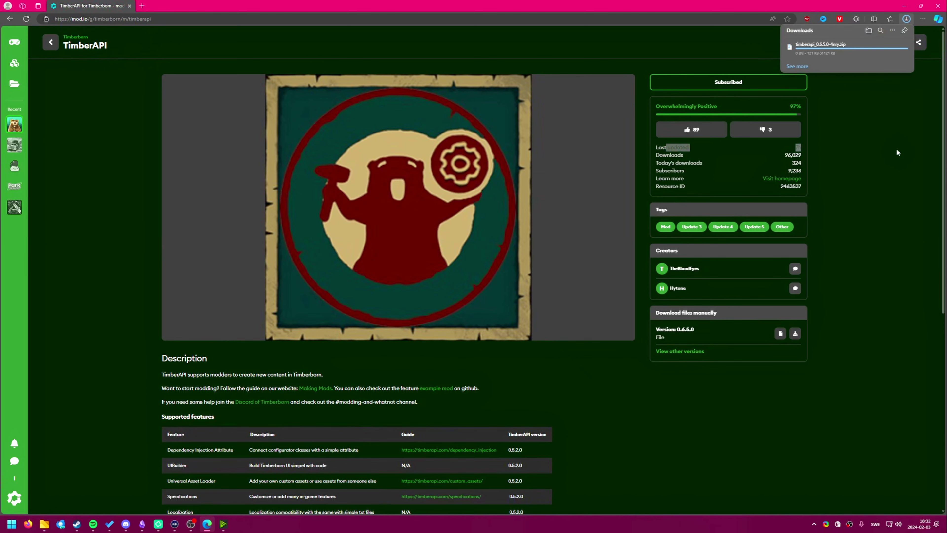
Step: Download the BepInExPack zip manually to C:\Download as well
key("alt+Left")
left_click(348, 155)
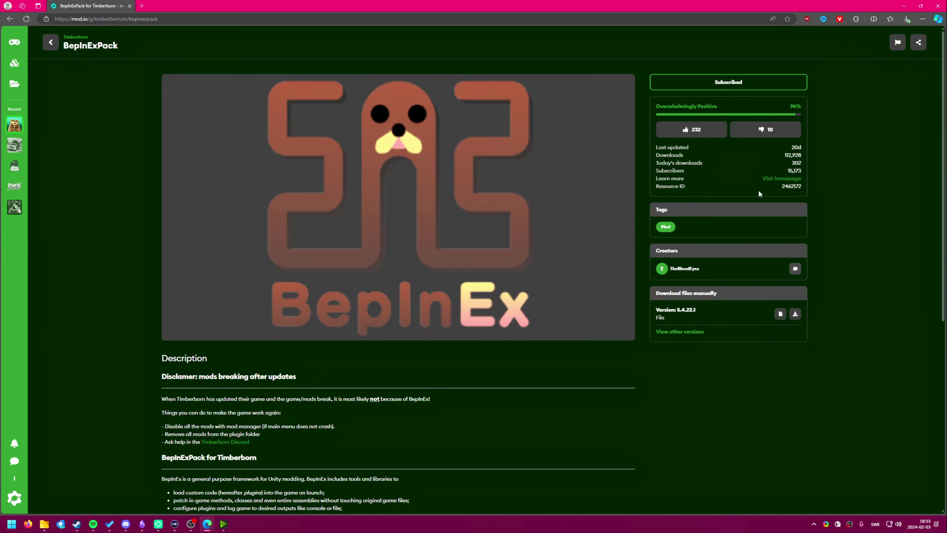
left_click_drag(689, 147, 660, 147)
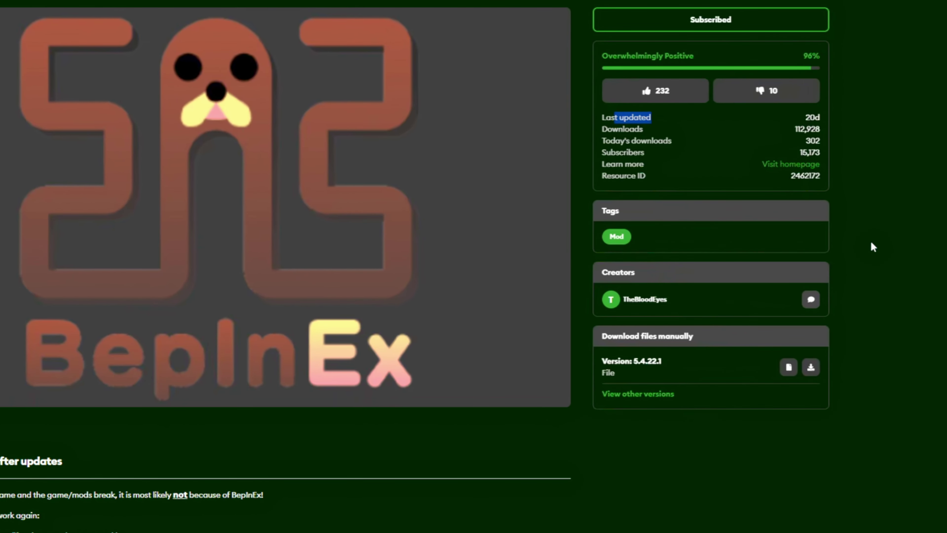
left_click(872, 246)
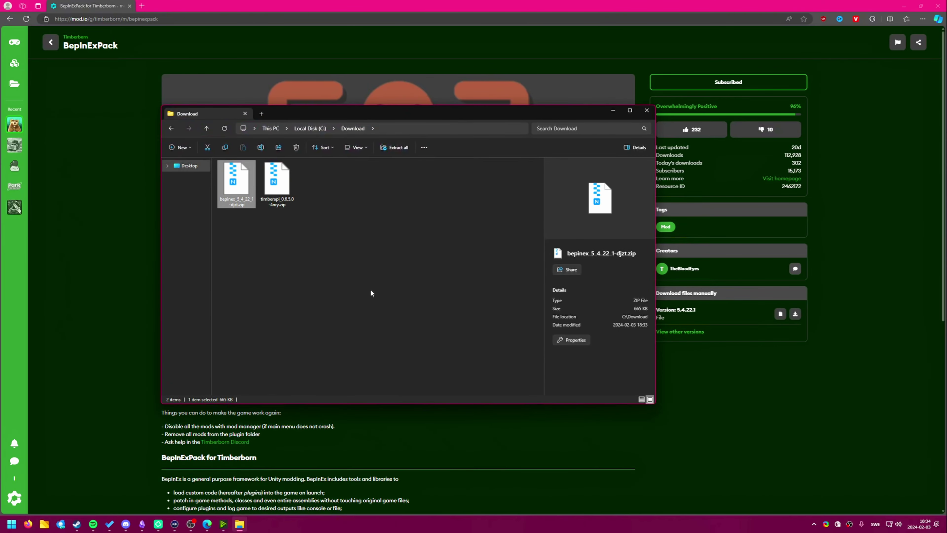
Step: Open Timberborn's local install folder via Steam's Properties > Installed Files > Browse
left_click(76, 523)
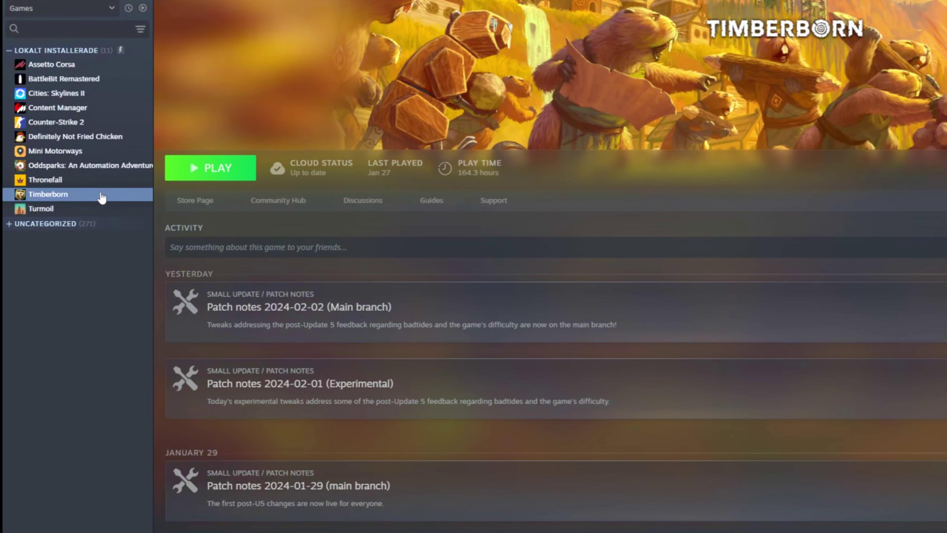
right_click(69, 177)
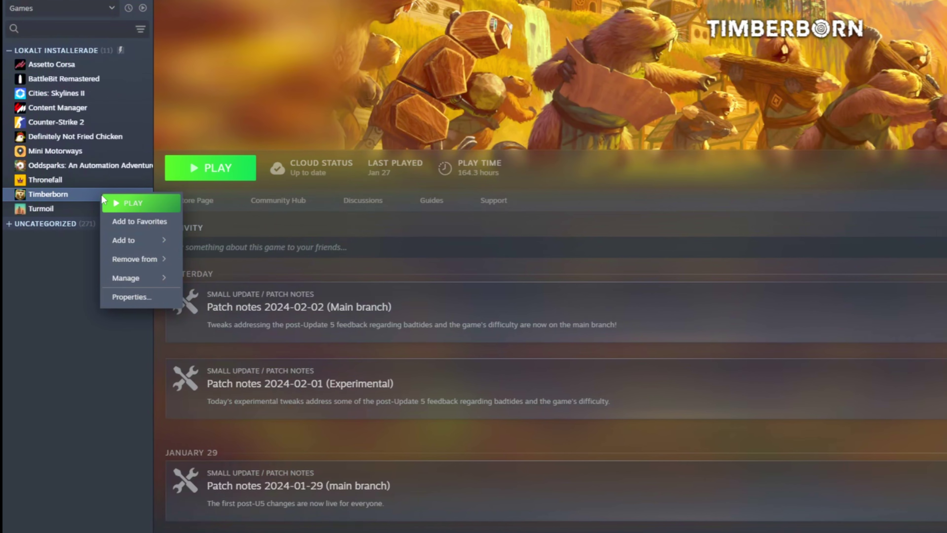
left_click(137, 302)
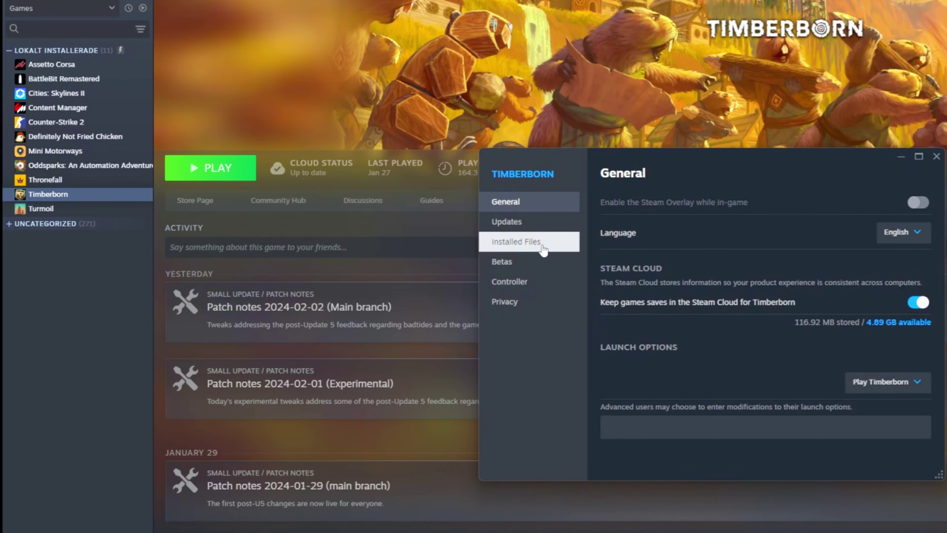
left_click(544, 249)
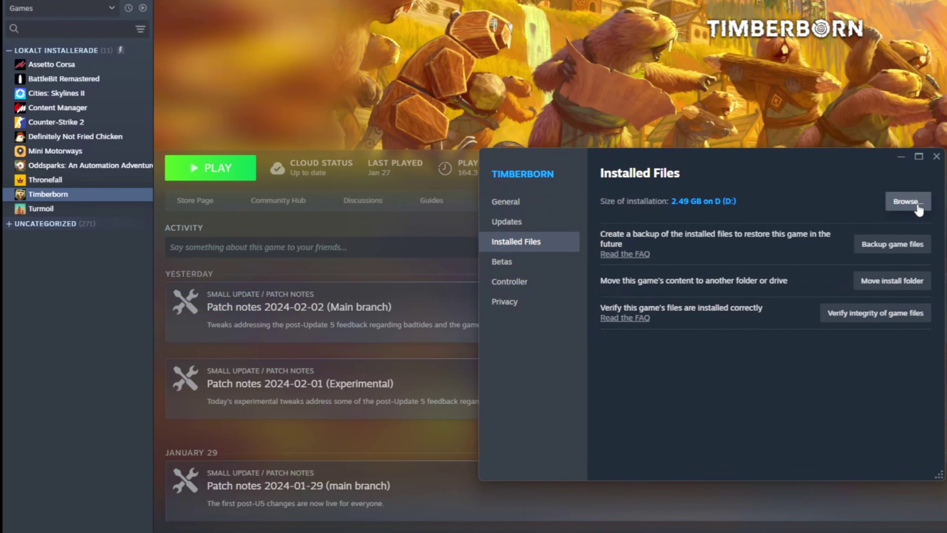
left_click(908, 205)
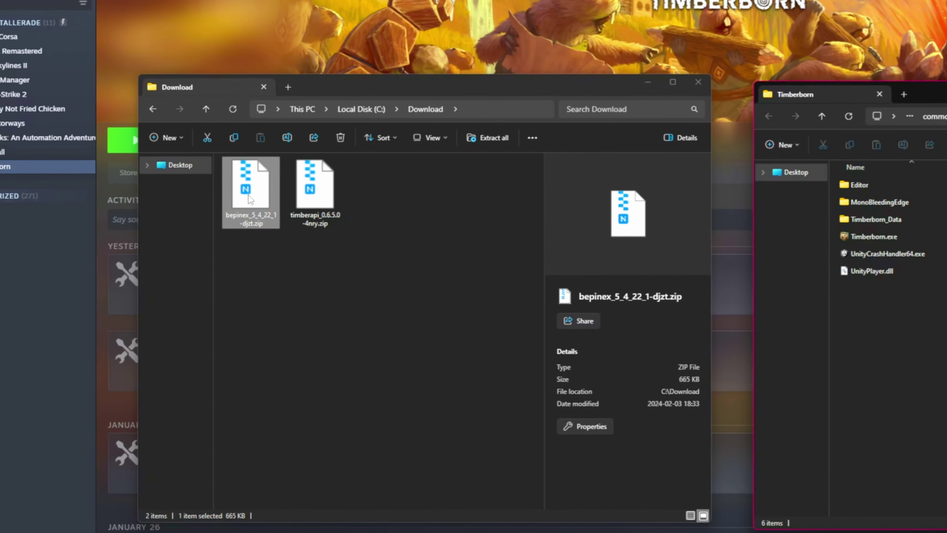
Step: Extract all contents of bepinex_5_4_22_1-djzt.zip into the Timberborn install folder
double_click(249, 199)
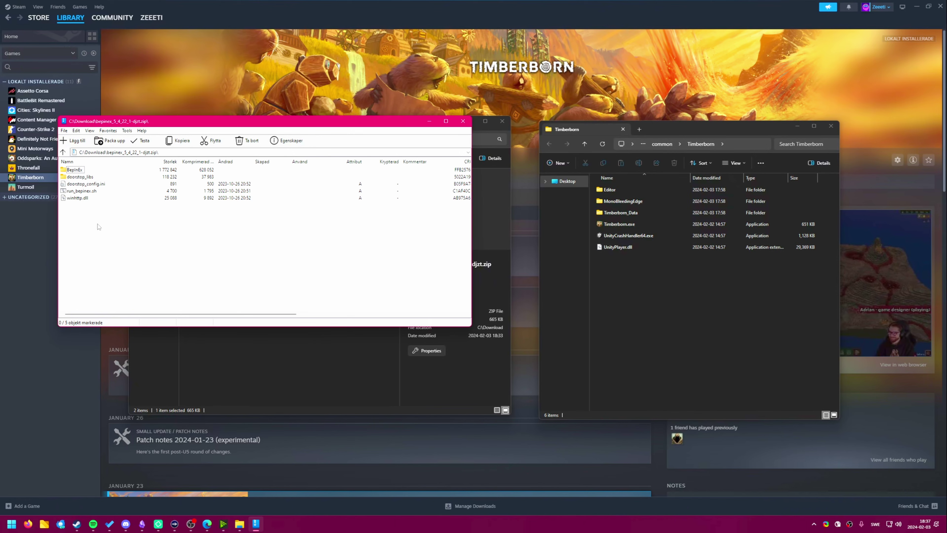
key("ctrl+a")
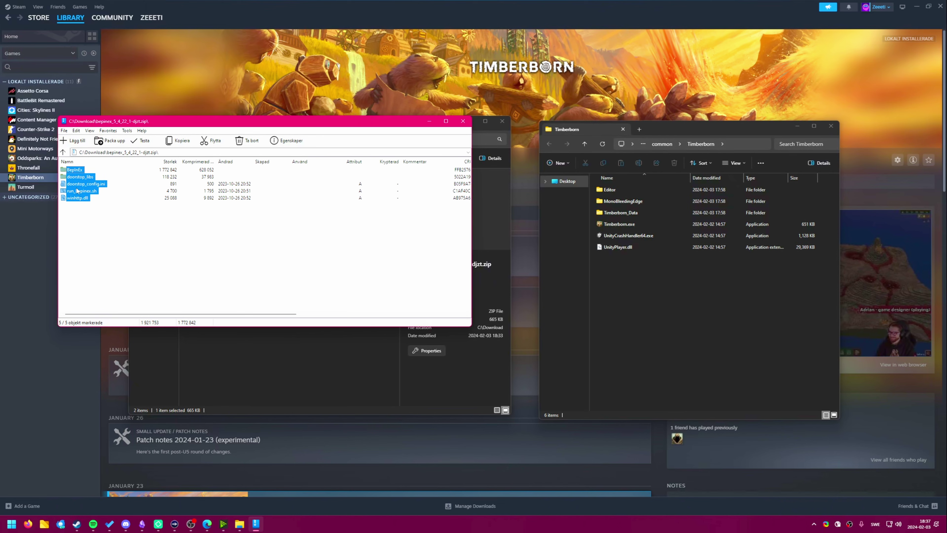
left_click_drag(82, 186, 655, 294)
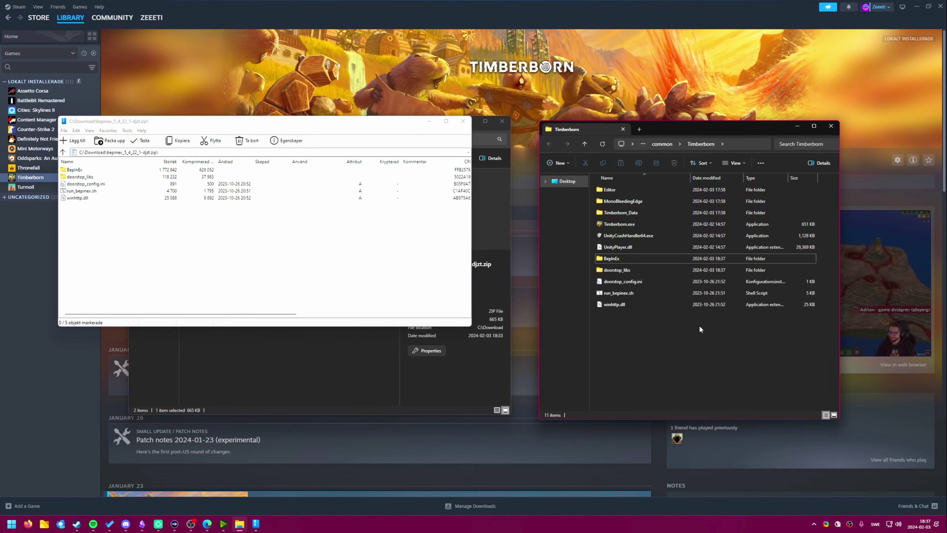
left_click(32, 365)
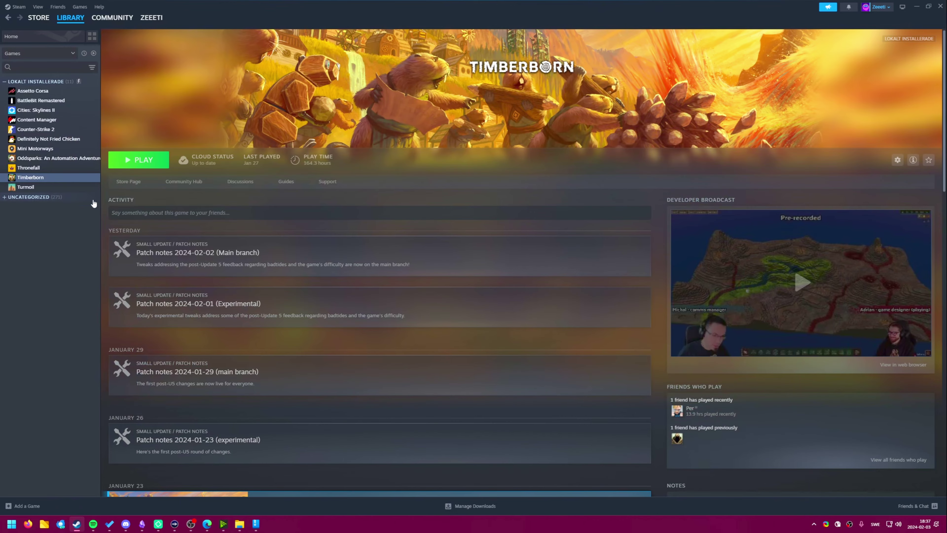
Step: Launch Timberborn once so BepInEx initializes, then exit from the main menu
left_click(134, 160)
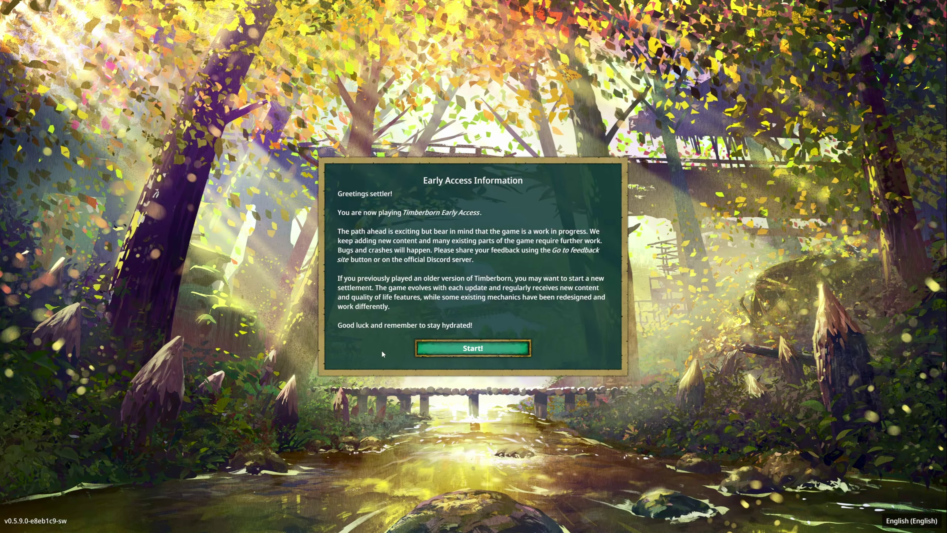
left_click(448, 348)
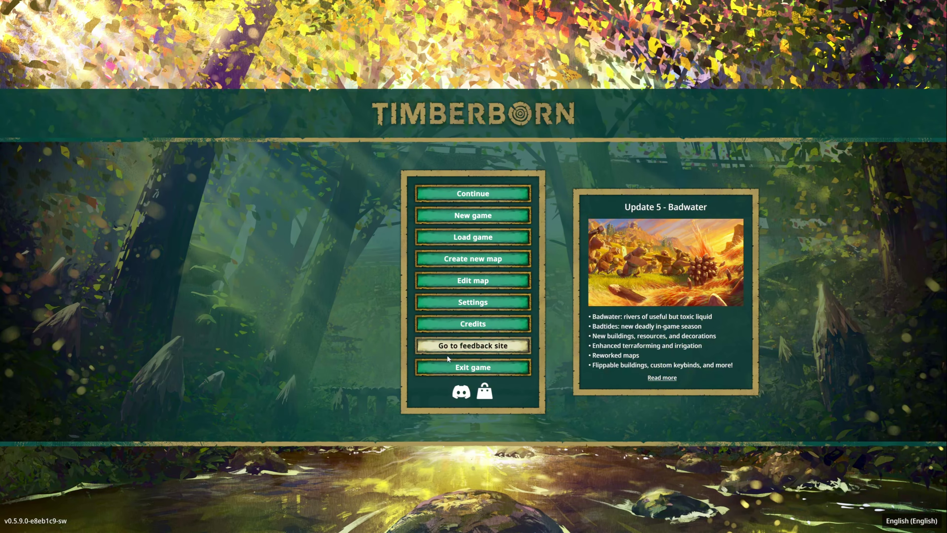
left_click(497, 365)
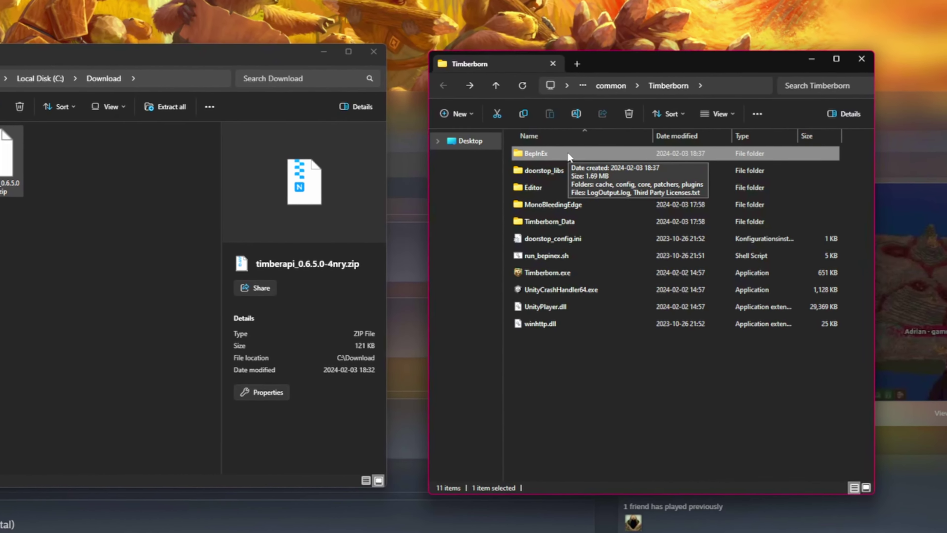
Step: Extract the TimberApi folder from timberapi_0.6.5.0-4exy.zip into BepInEx\plugins
double_click(625, 185)
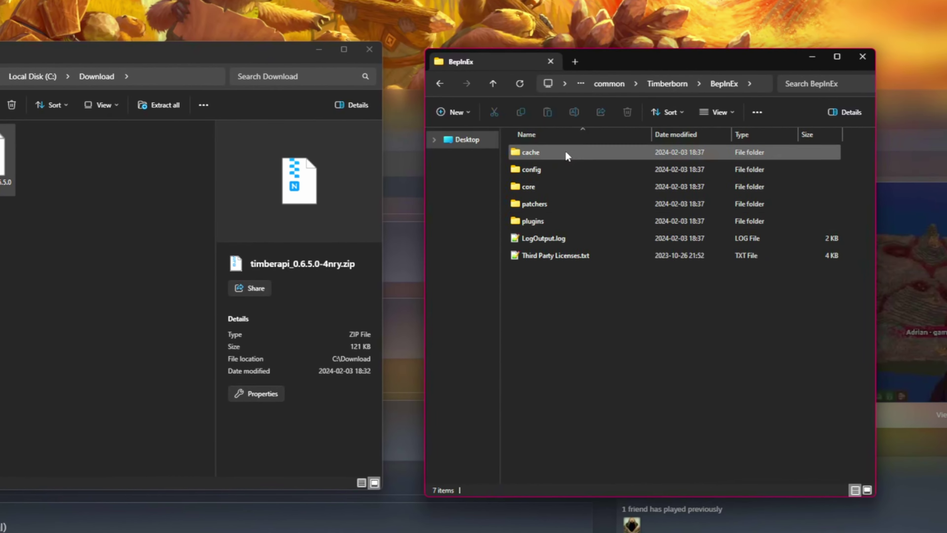
double_click(561, 221)
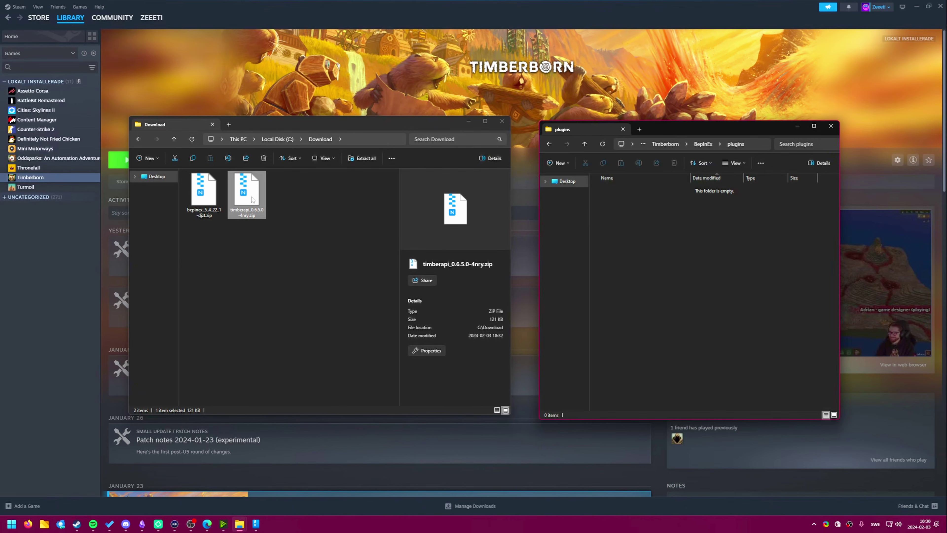
left_click(252, 197)
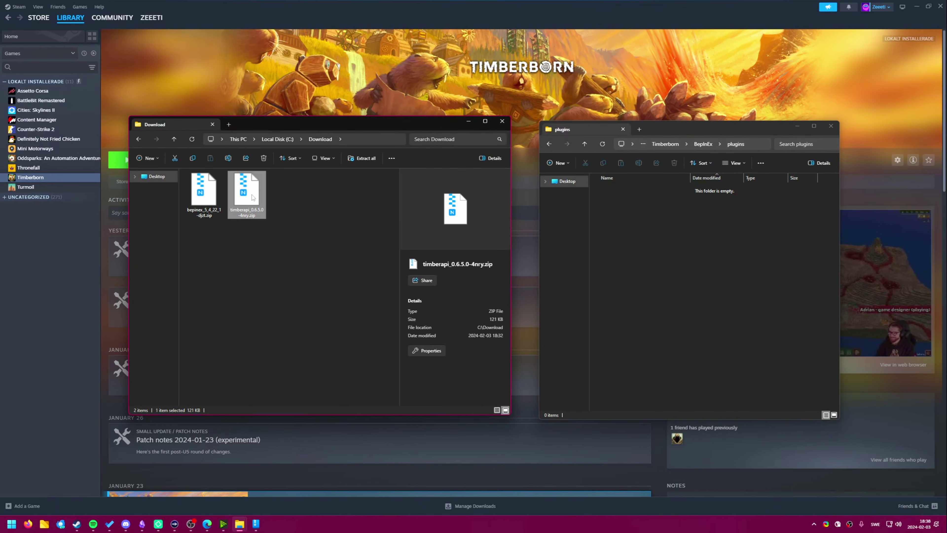
double_click(252, 197)
left_click_drag(79, 169, 656, 228)
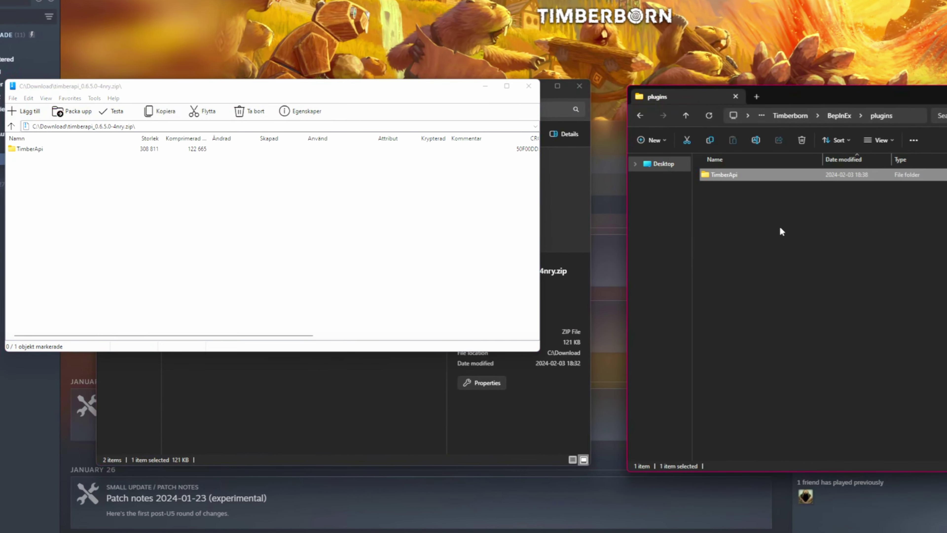
left_click(529, 85)
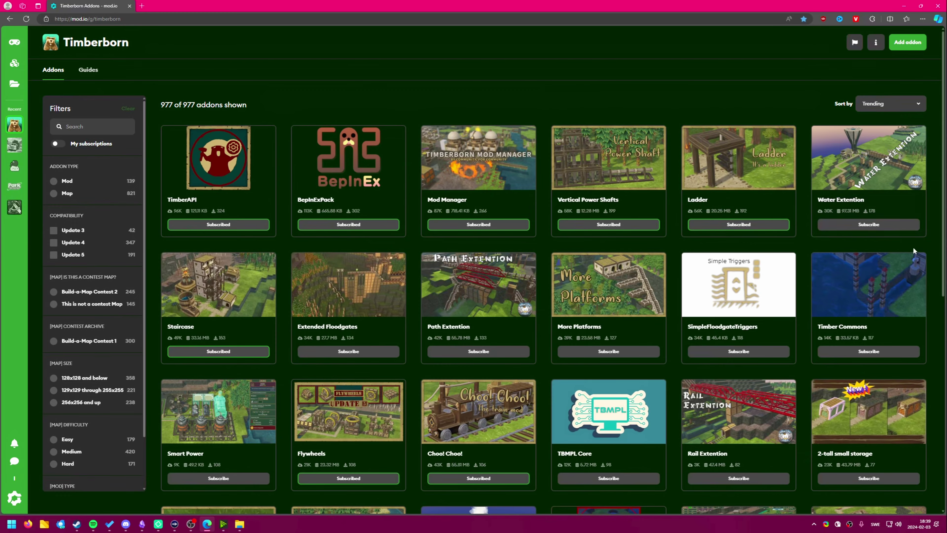
Step: Copy the ModManager folder from the modmanager zip into plugins and relaunch Timberborn
scroll(262, 257, "down", 7)
key("alt+Tab")
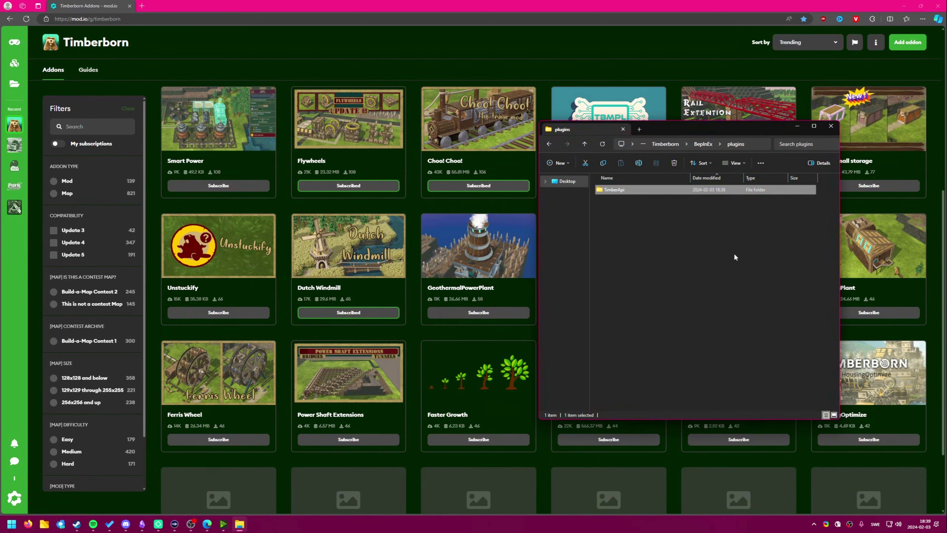
left_click(536, 71)
scroll(535, 66, "up", 7)
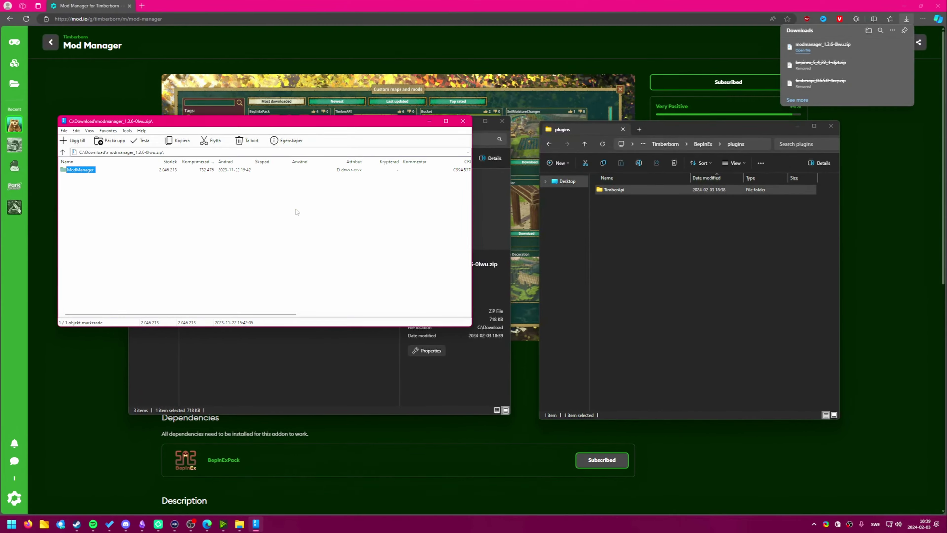
left_click_drag(85, 173, 659, 250)
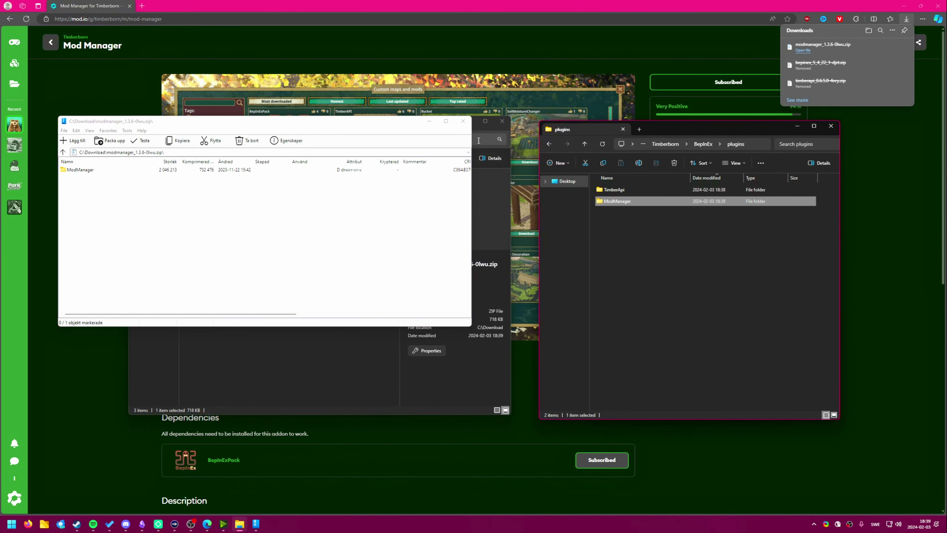
left_click(463, 121)
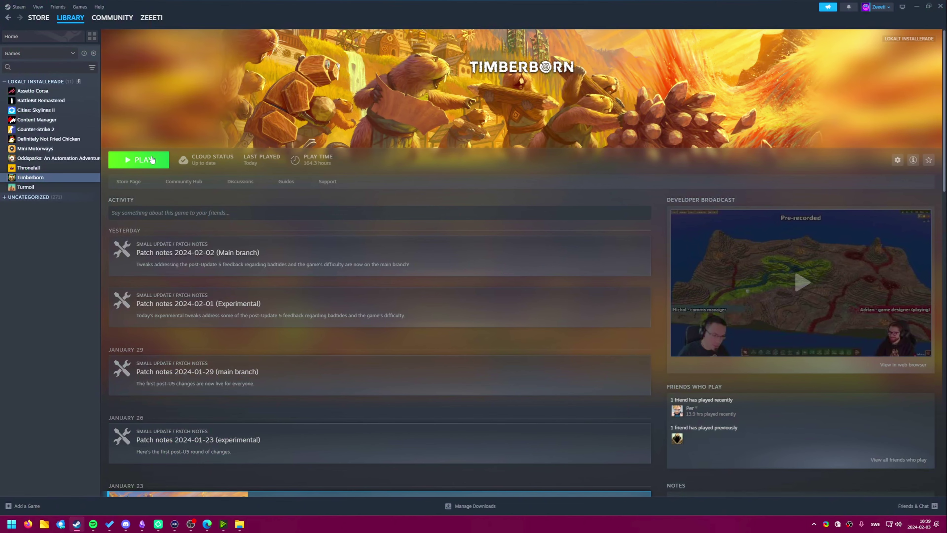
left_click(152, 160)
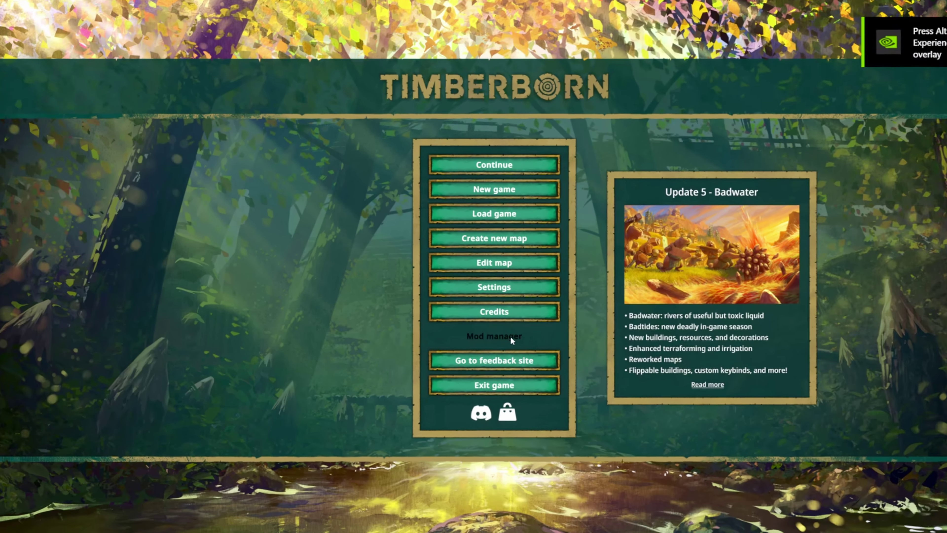
Step: Open the in-game Mod manager and filter addons to Update 5 compatibility
left_click(577, 340)
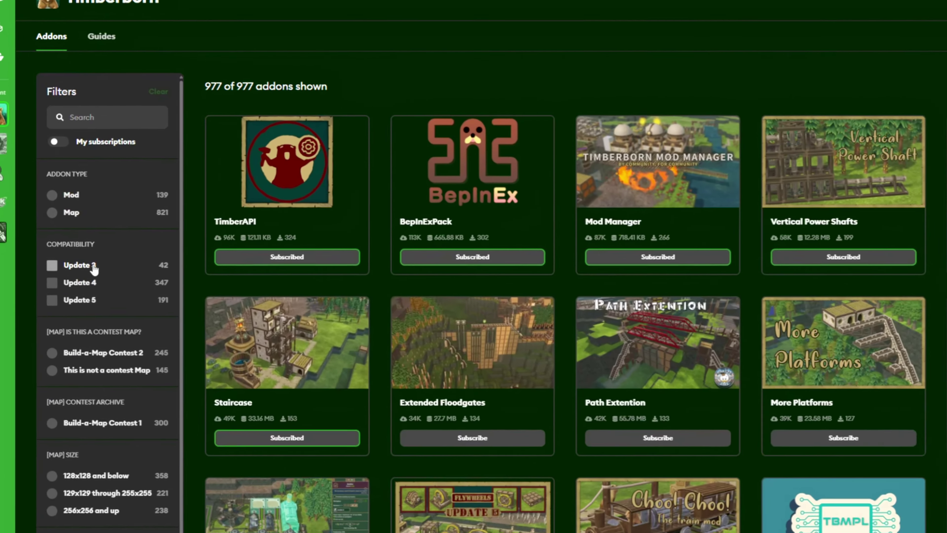
scroll(112, 348, "down", 2)
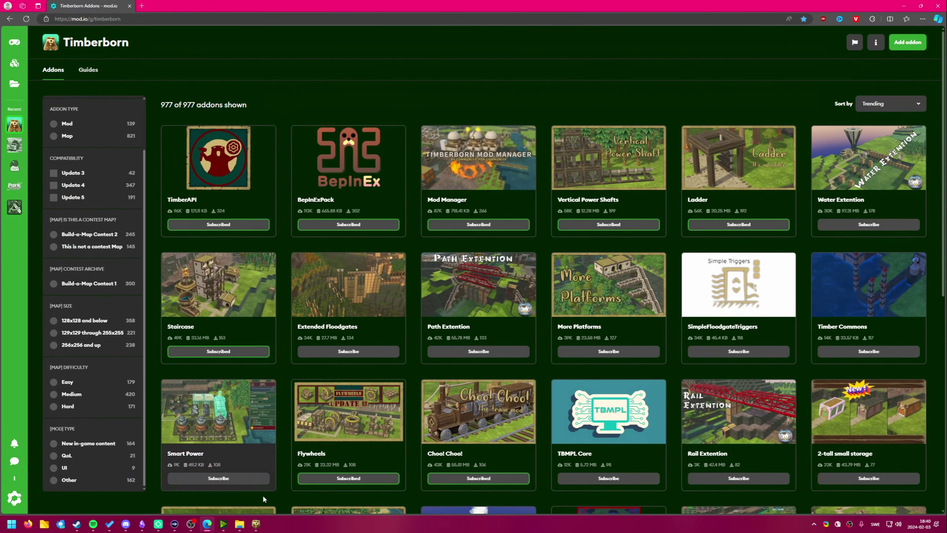
mouse_move(256, 524)
left_click(289, 486)
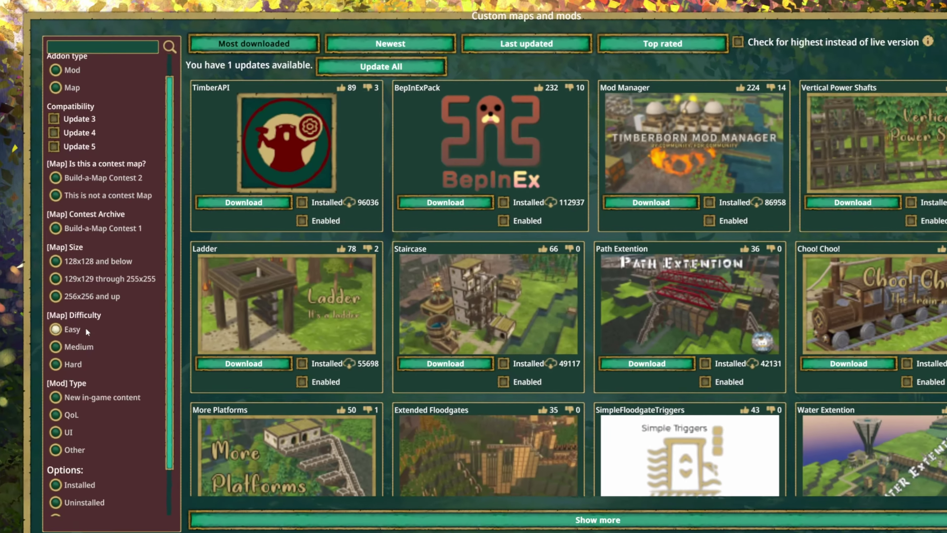
scroll(97, 447, "down", 2)
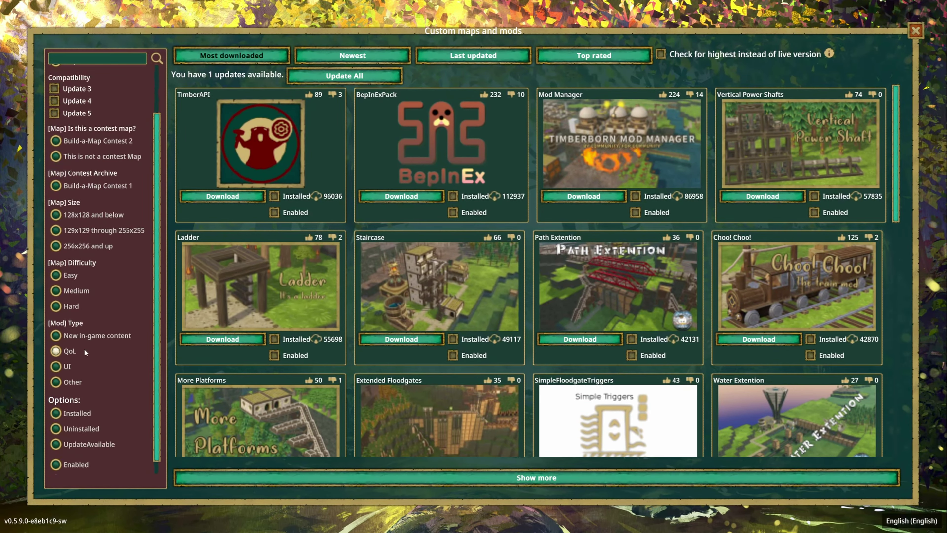
scroll(86, 365, "up", 2)
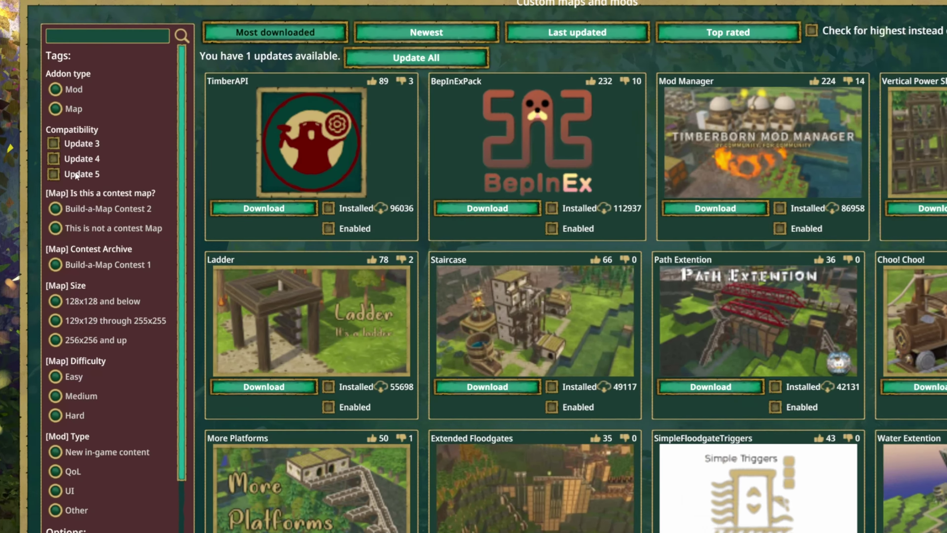
left_click(71, 166)
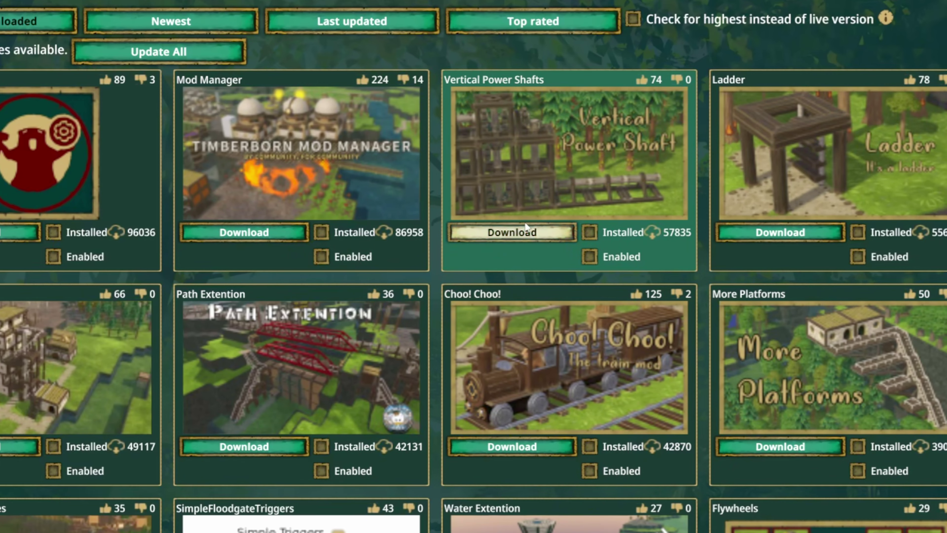
Step: Download the Vertical Power Shafts mod and close the mod window
left_click(525, 230)
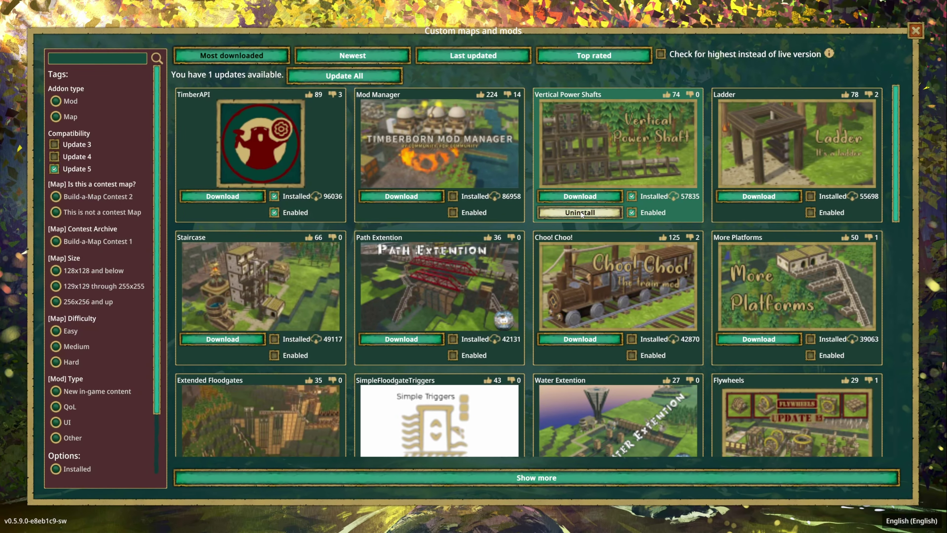
left_click(914, 33)
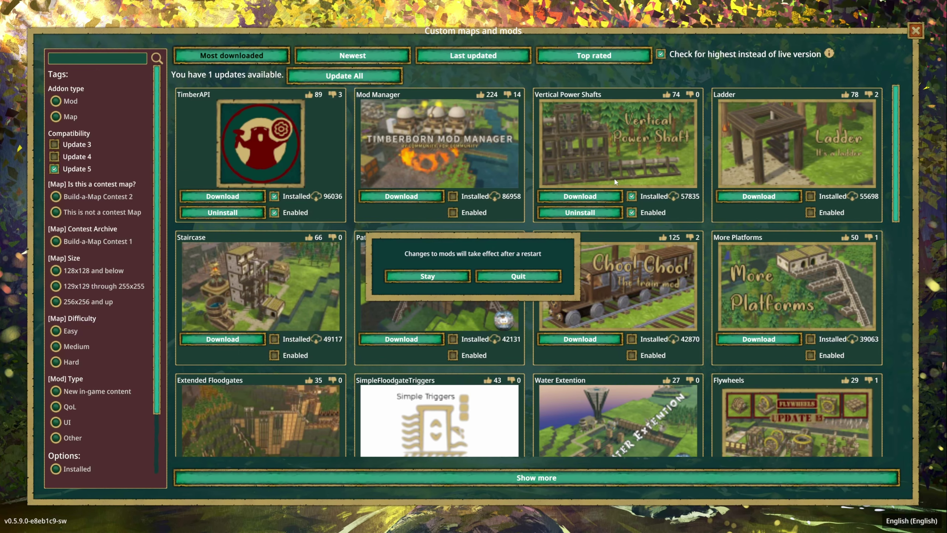
Step: Restart Timberborn, list only Installed mods in Mod manager, and run Update All
left_click(518, 276)
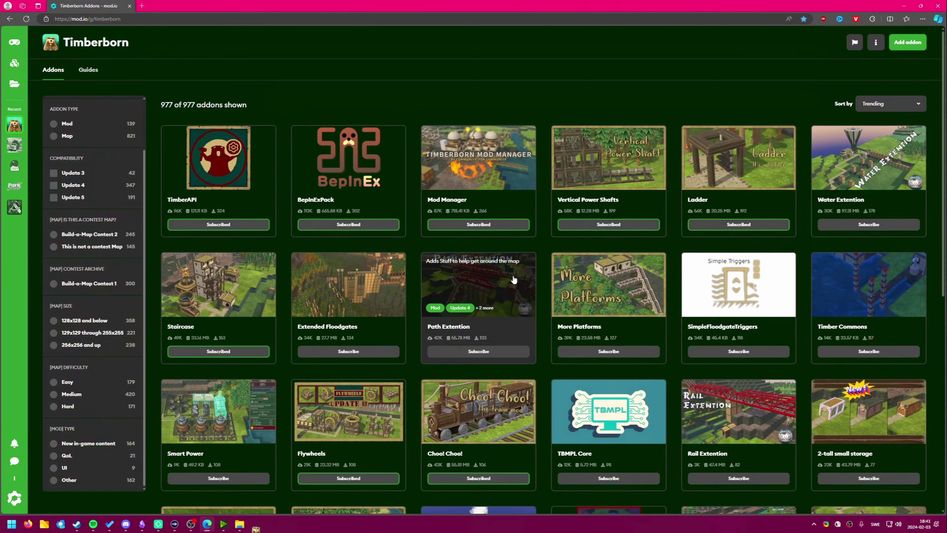
left_click(77, 524)
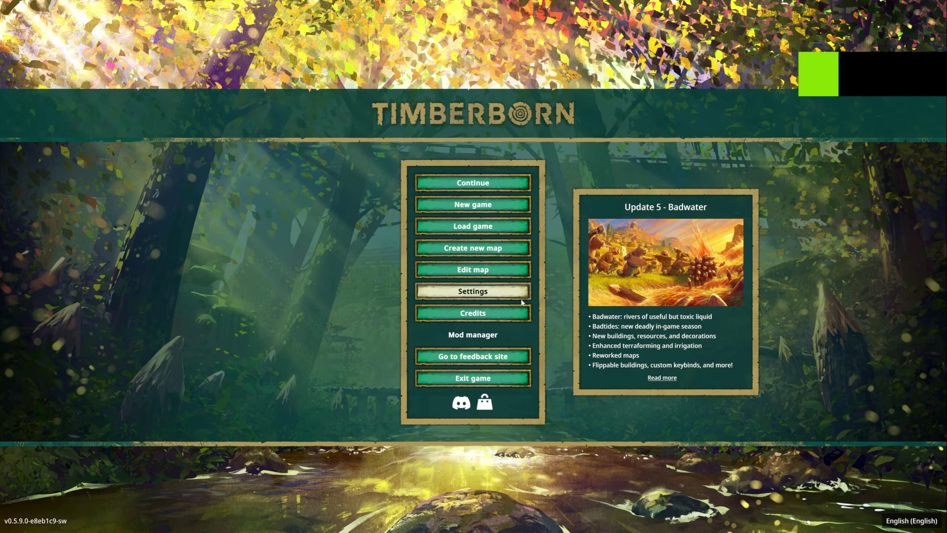
left_click(492, 335)
scroll(116, 311, "down", 5)
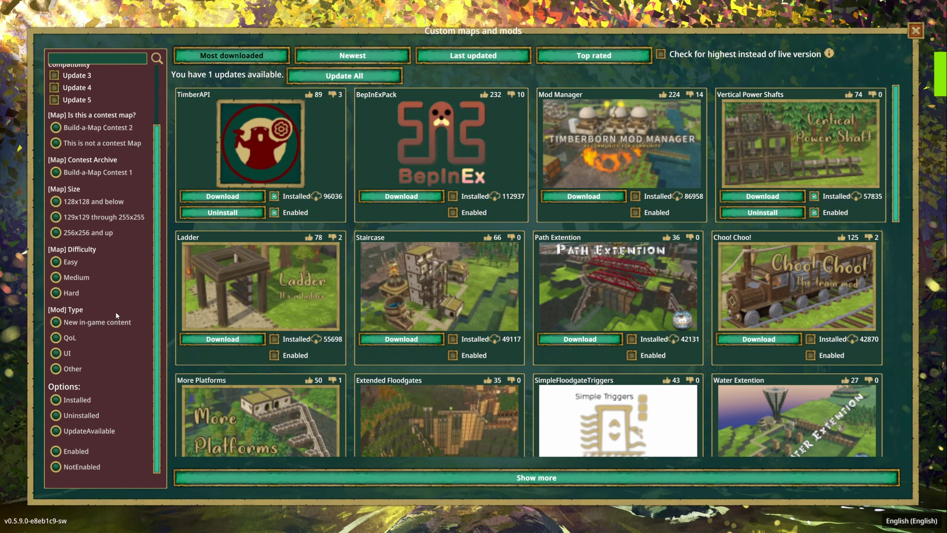
left_click(91, 402)
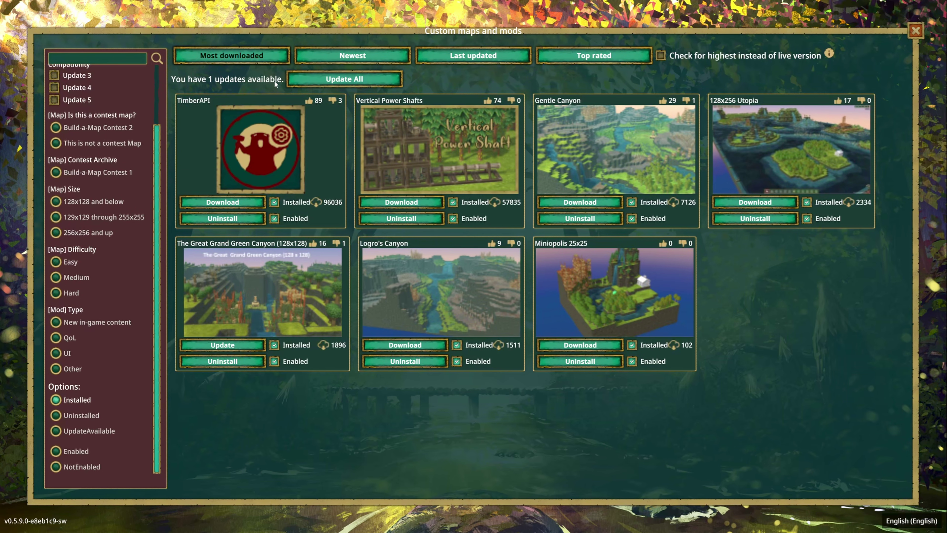
left_click(314, 79)
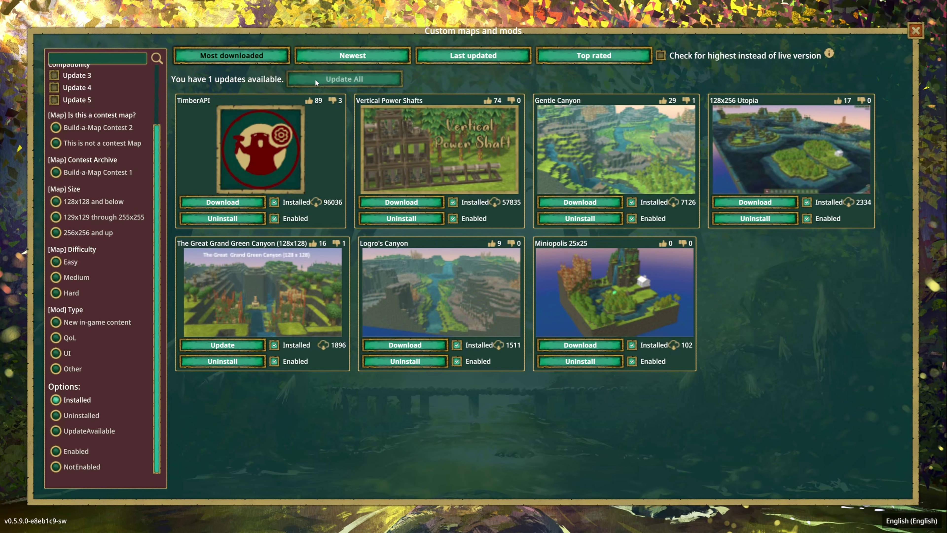